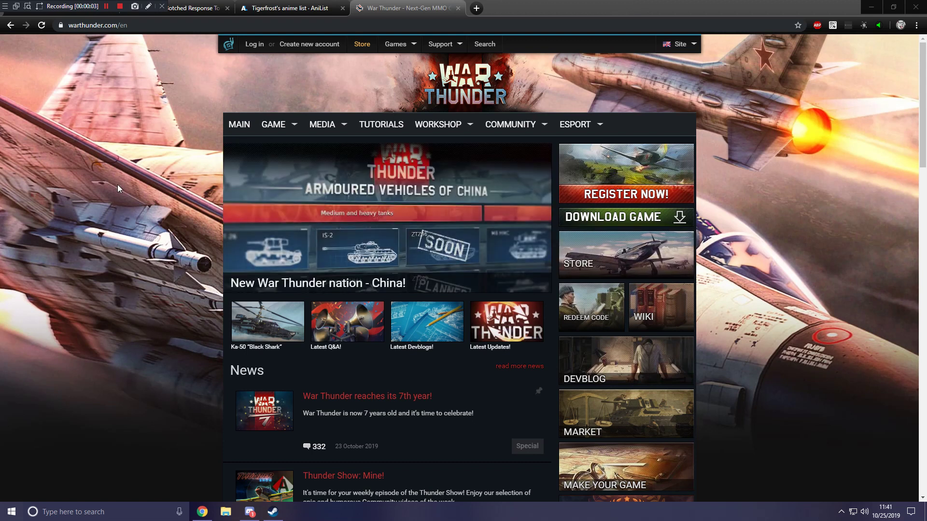
Reload warthunder.com and open the 'M1A2 Abrams - Higher and Higher' devblog article
{"action": "left_click", "coordinate": [42, 25]}
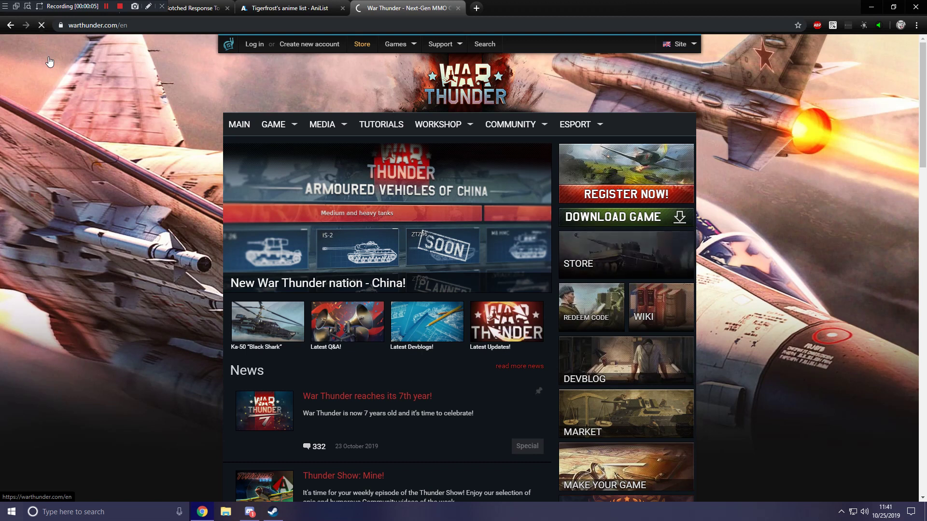
{"action": "scroll", "coordinate": [265, 226], "scroll_direction": "down", "scroll_amount": 3}
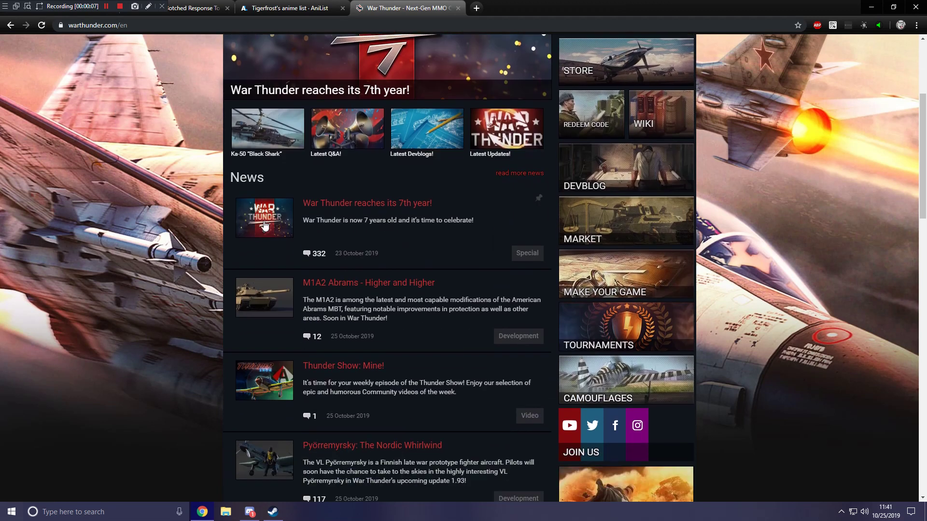
{"action": "left_click", "coordinate": [266, 226]}
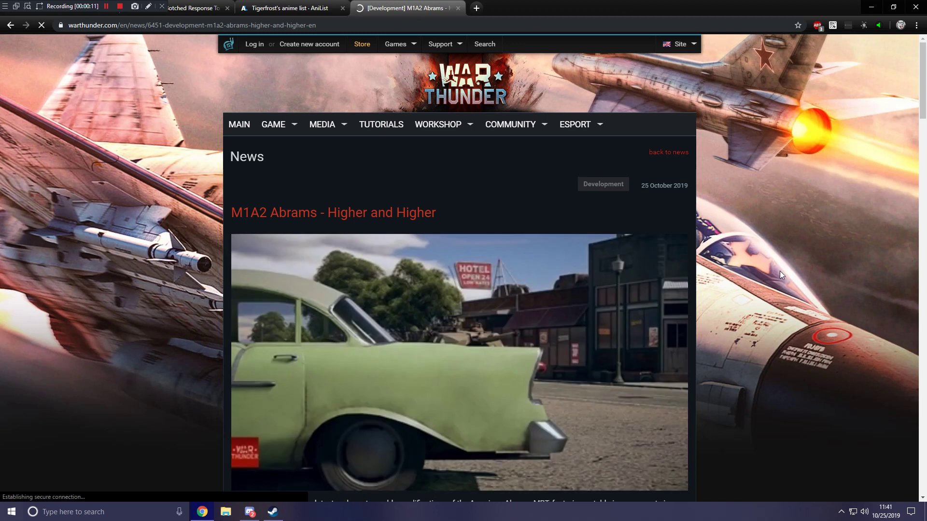
{"action": "scroll", "coordinate": [780, 271], "scroll_direction": "down", "scroll_amount": 2}
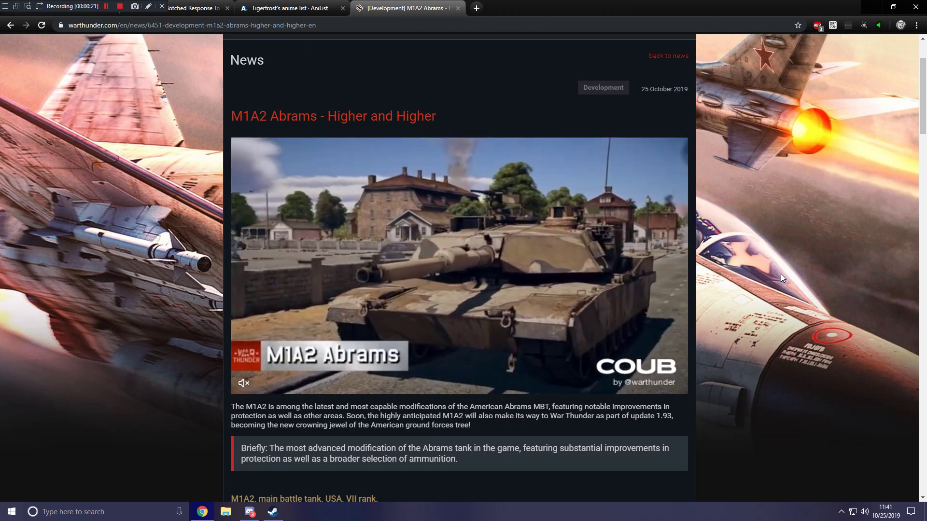
{"action": "scroll", "coordinate": [781, 273], "scroll_direction": "down", "scroll_amount": 2}
{"action": "scroll", "coordinate": [779, 272], "scroll_direction": "up", "scroll_amount": 1}
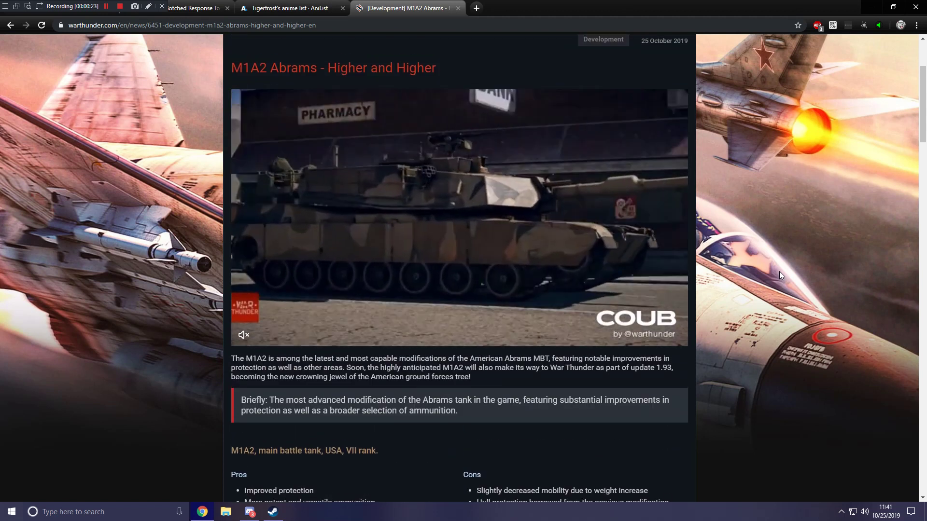
{"action": "scroll", "coordinate": [779, 272], "scroll_direction": "down", "scroll_amount": 4}
{"action": "scroll", "coordinate": [776, 278], "scroll_direction": "down", "scroll_amount": 5}
{"action": "scroll", "coordinate": [775, 278], "scroll_direction": "down", "scroll_amount": 5}
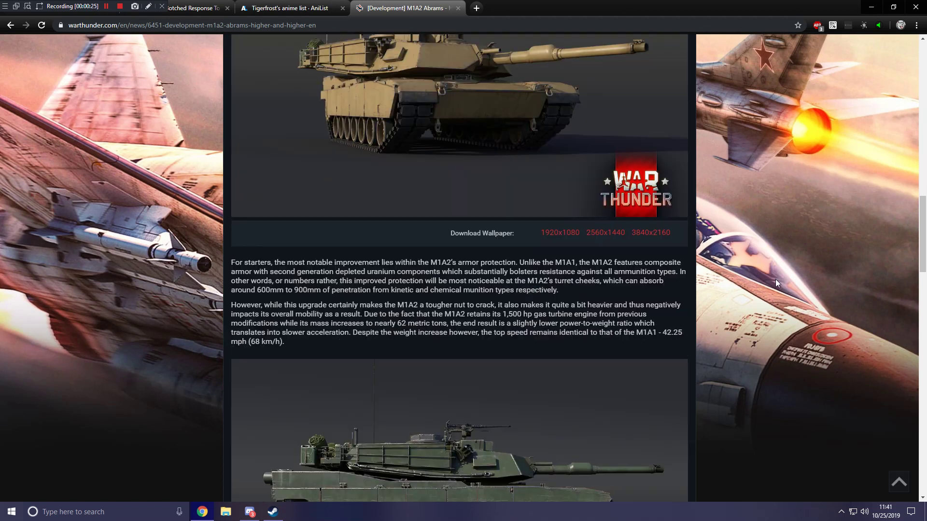
{"action": "scroll", "coordinate": [776, 278], "scroll_direction": "down", "scroll_amount": 5}
{"action": "scroll", "coordinate": [775, 279], "scroll_direction": "down", "scroll_amount": 2}
{"action": "scroll", "coordinate": [776, 279], "scroll_direction": "up", "scroll_amount": 6}
{"action": "scroll", "coordinate": [775, 282], "scroll_direction": "up", "scroll_amount": 5}
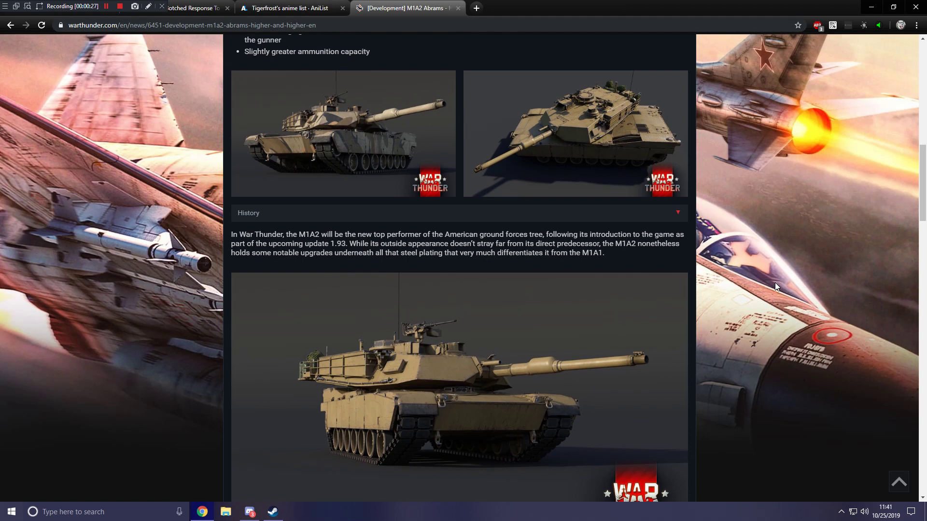
{"action": "scroll", "coordinate": [775, 283], "scroll_direction": "up", "scroll_amount": 5}
{"action": "scroll", "coordinate": [775, 282], "scroll_direction": "up", "scroll_amount": 4}
{"action": "scroll", "coordinate": [774, 288], "scroll_direction": "down", "scroll_amount": 2}
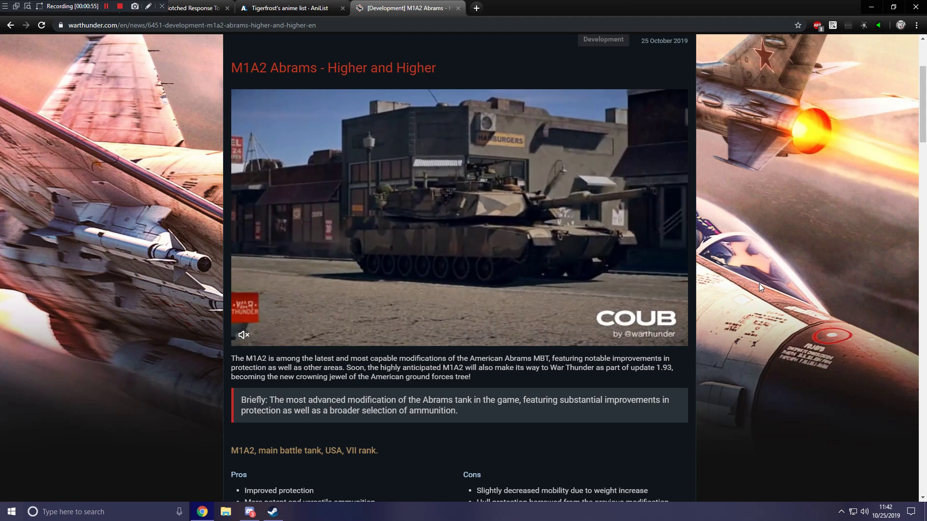
{"action": "scroll", "coordinate": [758, 283], "scroll_direction": "down", "scroll_amount": 2}
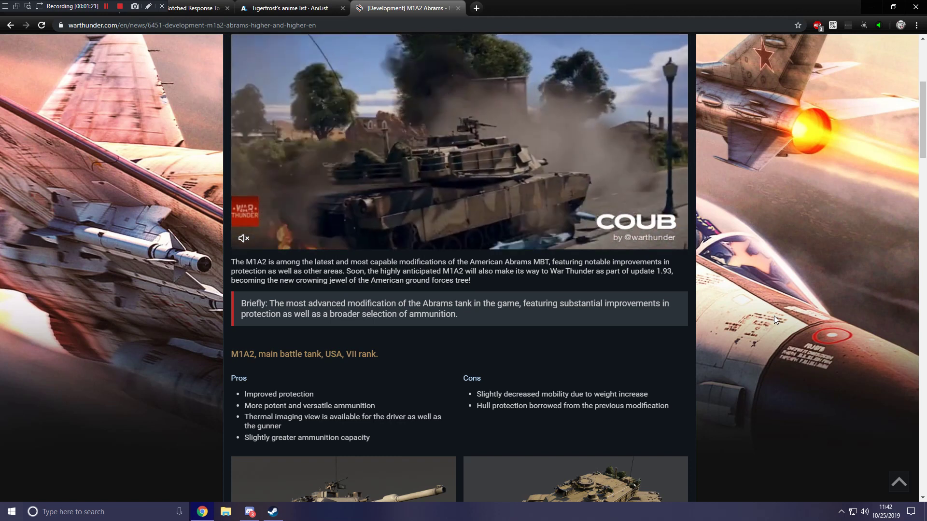
{"action": "scroll", "coordinate": [773, 320], "scroll_direction": "down", "scroll_amount": 3}
{"action": "scroll", "coordinate": [773, 326], "scroll_direction": "down", "scroll_amount": 2}
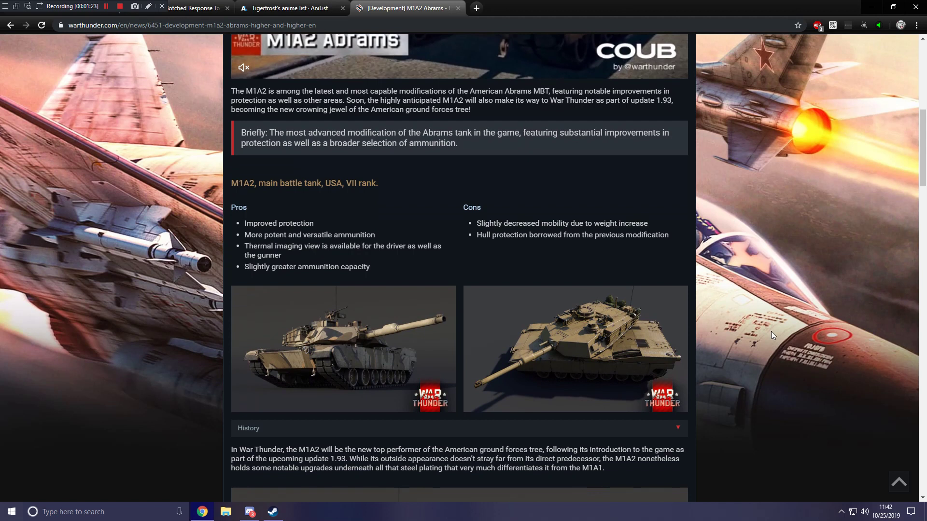
{"action": "scroll", "coordinate": [772, 331], "scroll_direction": "down", "scroll_amount": 1}
{"action": "left_click", "coordinate": [333, 341]}
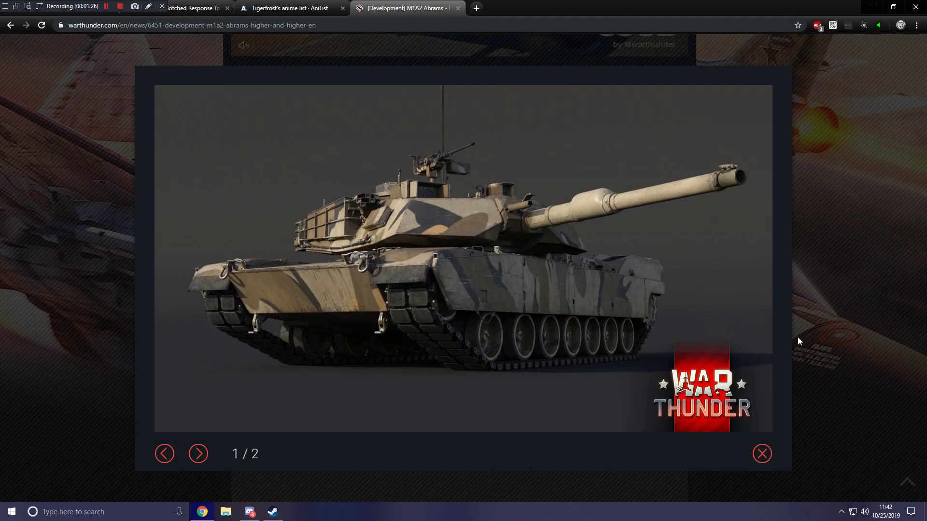
{"action": "left_click", "coordinate": [198, 454]}
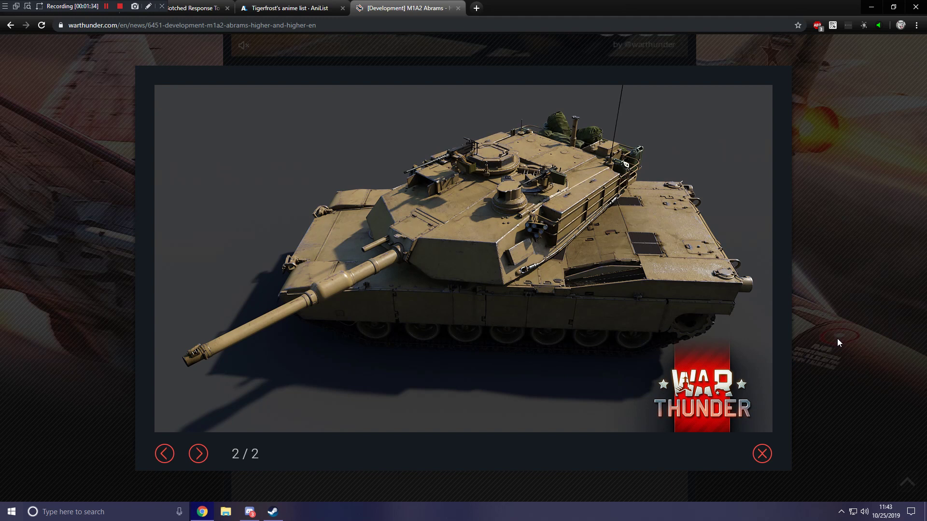
Close the enlarged screenshot and expand the article's History section
{"action": "left_click", "coordinate": [858, 308]}
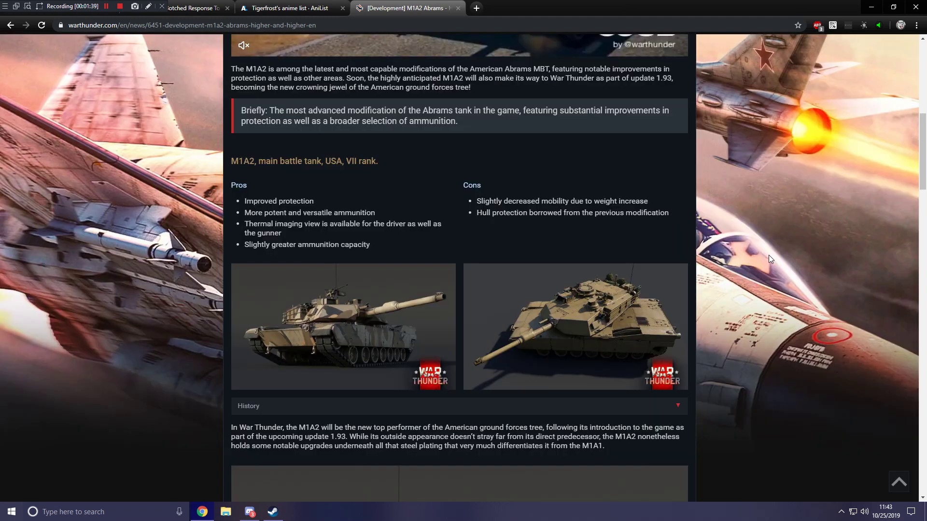
{"action": "scroll", "coordinate": [580, 327], "scroll_direction": "down", "scroll_amount": 2}
{"action": "left_click", "coordinate": [557, 364]}
{"action": "scroll", "coordinate": [806, 273], "scroll_direction": "down", "scroll_amount": 3}
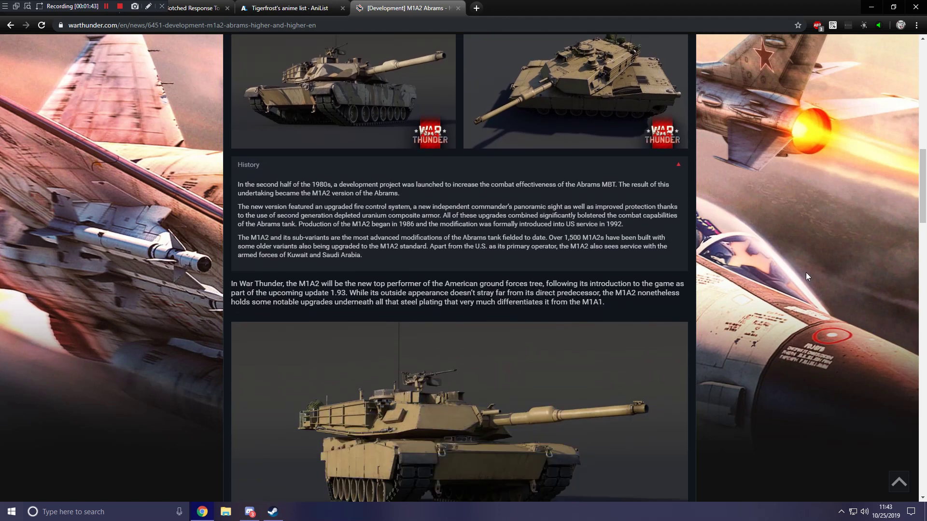
{"action": "scroll", "coordinate": [806, 273], "scroll_direction": "down", "scroll_amount": 2}
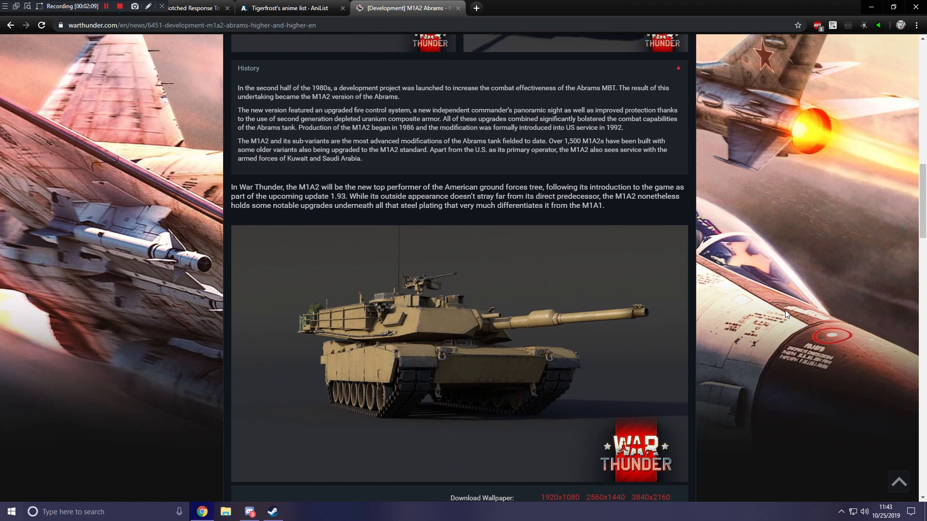
{"action": "scroll", "coordinate": [785, 311], "scroll_direction": "down", "scroll_amount": 4}
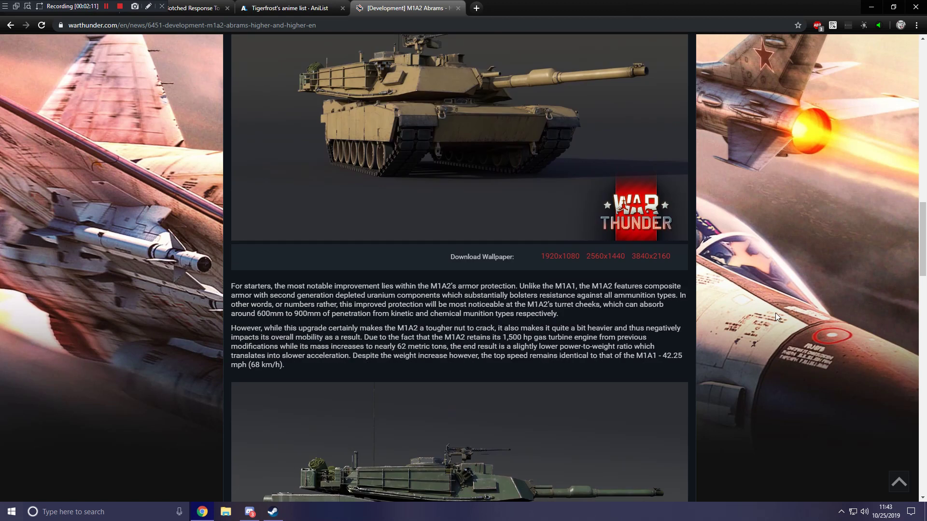
{"action": "scroll", "coordinate": [768, 308], "scroll_direction": "down", "scroll_amount": 1}
{"action": "scroll", "coordinate": [768, 308], "scroll_direction": "up", "scroll_amount": 2}
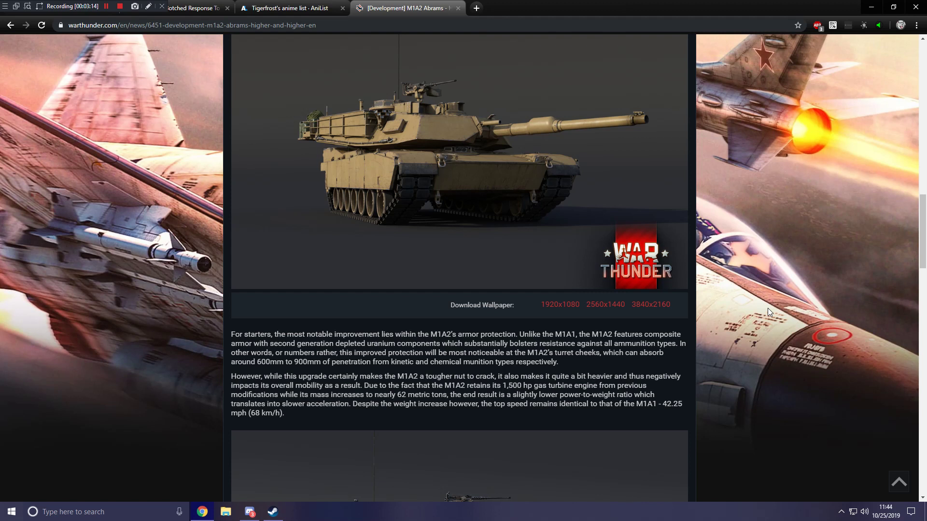
{"action": "scroll", "coordinate": [697, 326], "scroll_direction": "down", "scroll_amount": 10}
{"action": "scroll", "coordinate": [697, 327], "scroll_direction": "down", "scroll_amount": 5}
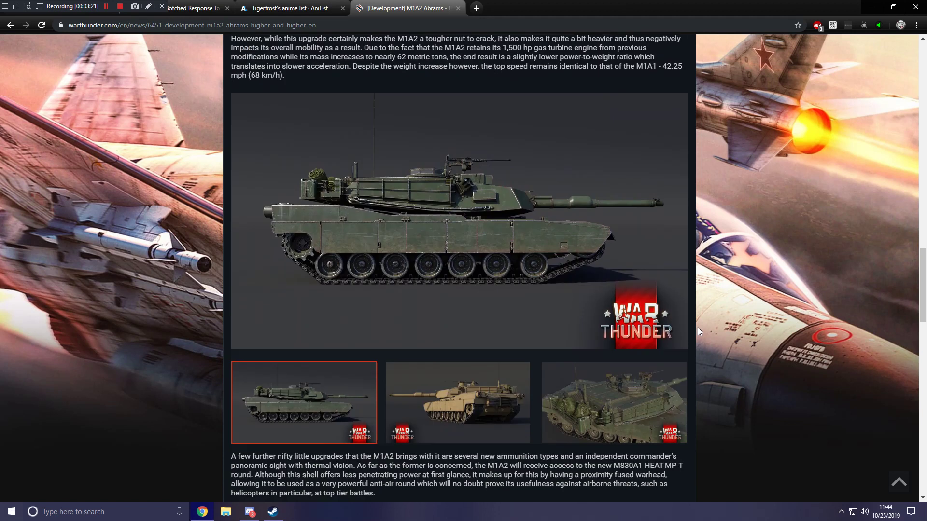
Enlarge the first gallery screenshot, advance to image 3/3, then close the lightbox
{"action": "left_click", "coordinate": [534, 269]}
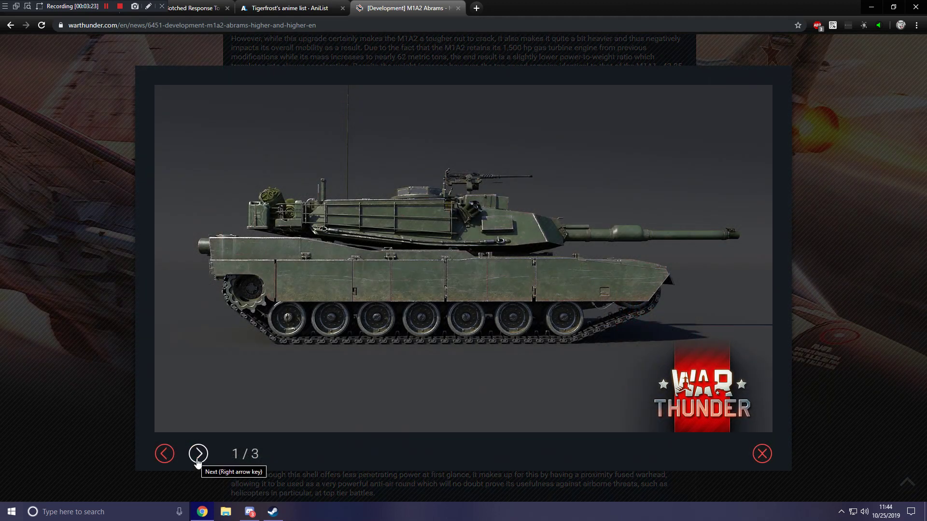
{"action": "left_click", "coordinate": [197, 455]}
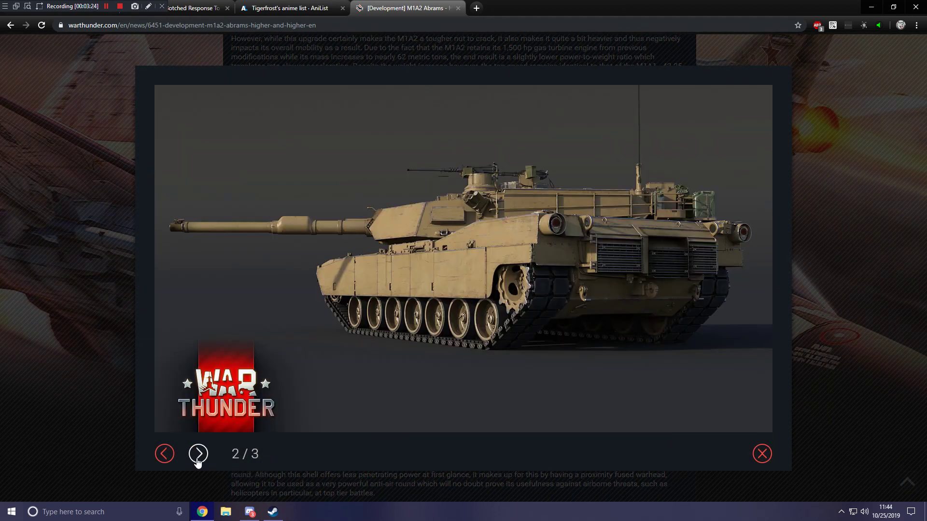
{"action": "left_click", "coordinate": [198, 455]}
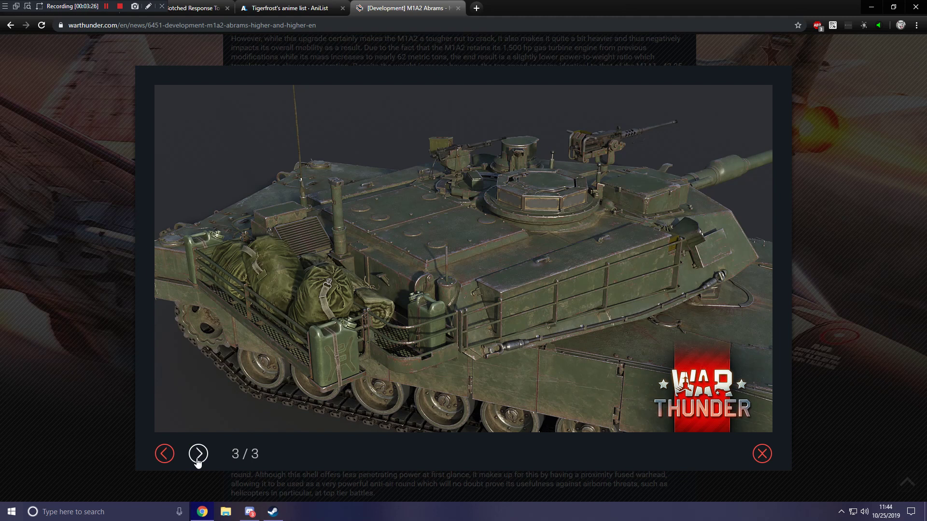
{"action": "left_click", "coordinate": [49, 398]}
{"action": "scroll", "coordinate": [772, 365], "scroll_direction": "down", "scroll_amount": 5}
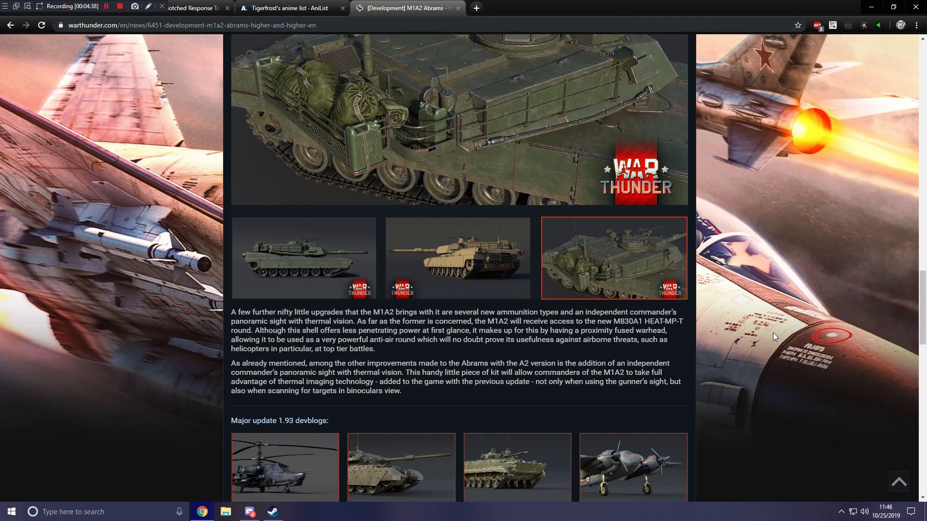
{"action": "scroll", "coordinate": [775, 365], "scroll_direction": "up", "scroll_amount": 5}
{"action": "scroll", "coordinate": [773, 332], "scroll_direction": "up", "scroll_amount": 5}
{"action": "scroll", "coordinate": [772, 332], "scroll_direction": "up", "scroll_amount": 3}
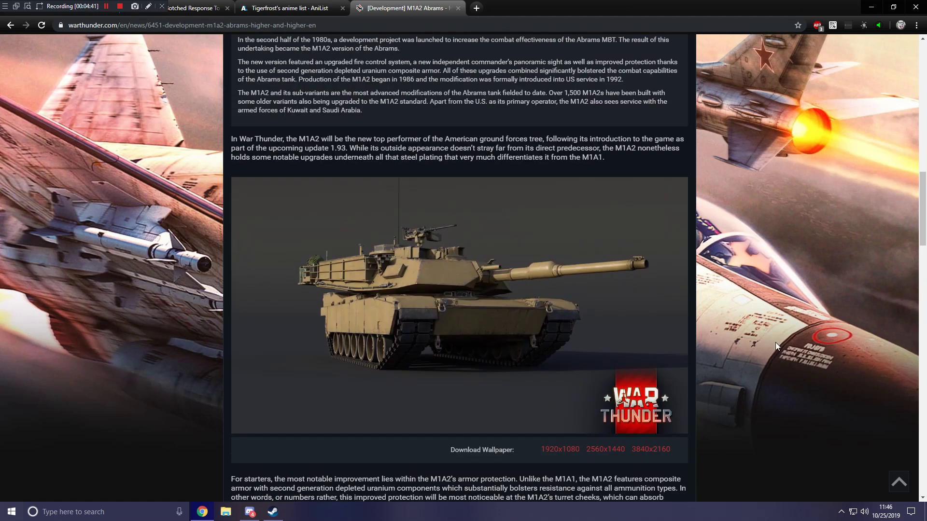
{"action": "scroll", "coordinate": [775, 343], "scroll_direction": "up", "scroll_amount": 4}
{"action": "scroll", "coordinate": [776, 343], "scroll_direction": "up", "scroll_amount": 4}
{"action": "scroll", "coordinate": [777, 348], "scroll_direction": "up", "scroll_amount": 2}
{"action": "scroll", "coordinate": [777, 342], "scroll_direction": "up", "scroll_amount": 3}
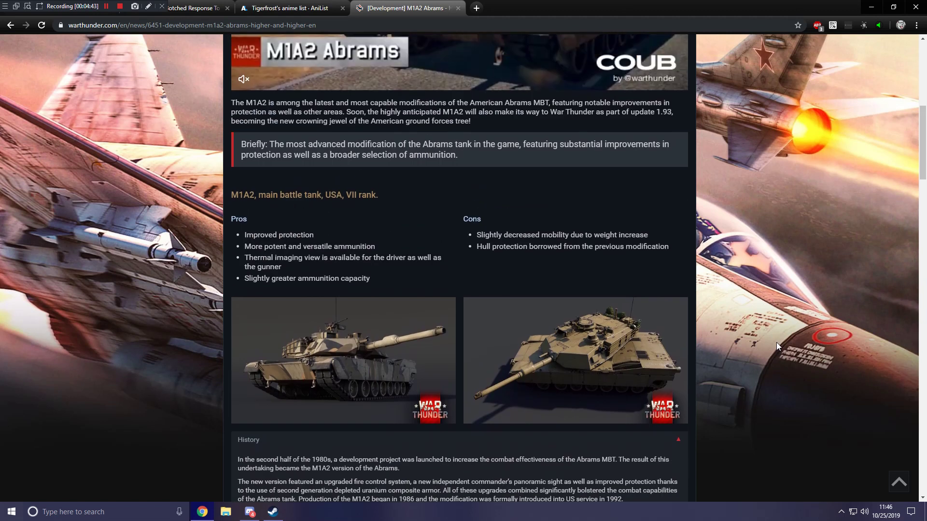
{"action": "scroll", "coordinate": [776, 343], "scroll_direction": "up", "scroll_amount": 3}
{"action": "scroll", "coordinate": [776, 342], "scroll_direction": "up", "scroll_amount": 3}
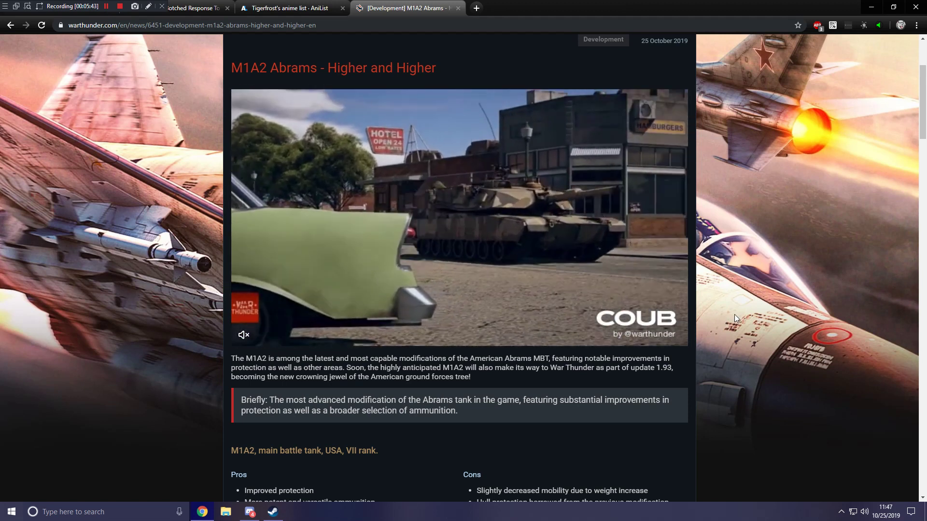
{"action": "scroll", "coordinate": [734, 314], "scroll_direction": "down", "scroll_amount": 2}
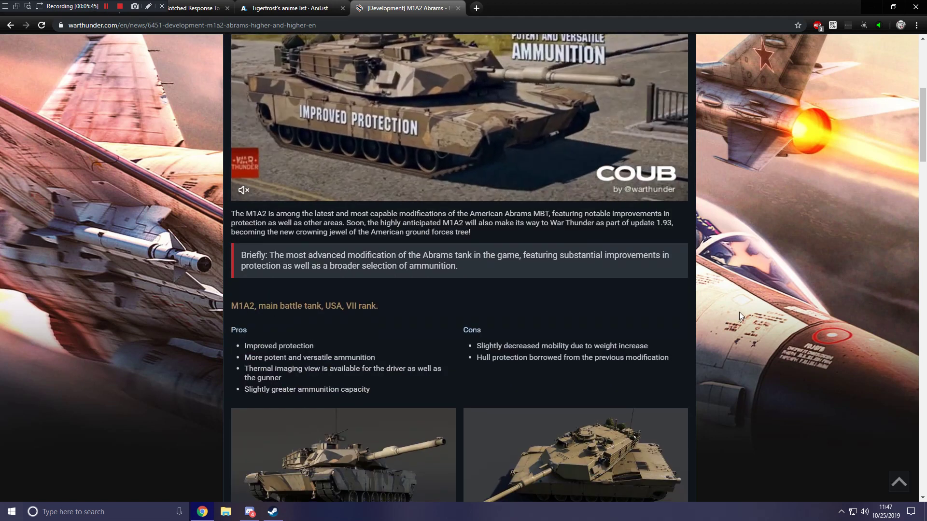
{"action": "scroll", "coordinate": [740, 313], "scroll_direction": "down", "scroll_amount": 3}
{"action": "scroll", "coordinate": [739, 312], "scroll_direction": "down", "scroll_amount": 3}
{"action": "scroll", "coordinate": [740, 313], "scroll_direction": "down", "scroll_amount": 4}
{"action": "scroll", "coordinate": [739, 313], "scroll_direction": "down", "scroll_amount": 3}
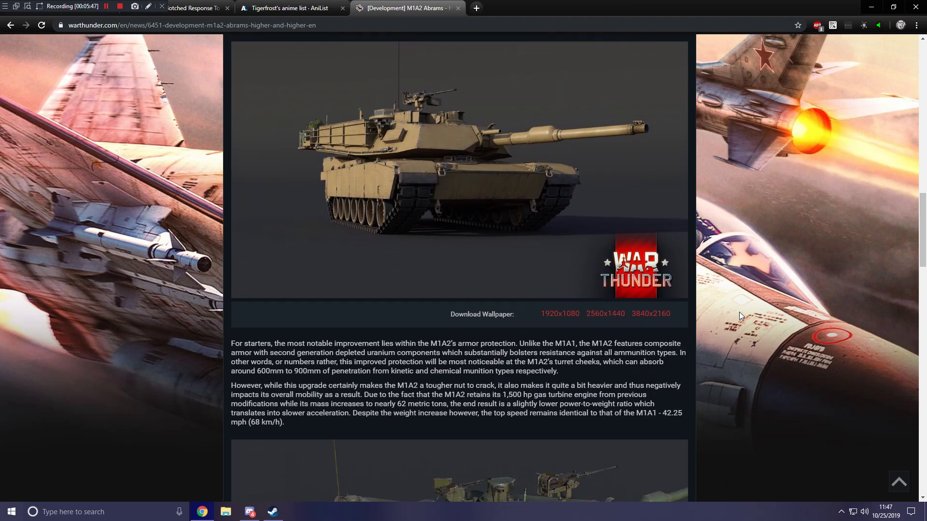
{"action": "scroll", "coordinate": [740, 312], "scroll_direction": "down", "scroll_amount": 2}
{"action": "scroll", "coordinate": [739, 312], "scroll_direction": "down", "scroll_amount": 3}
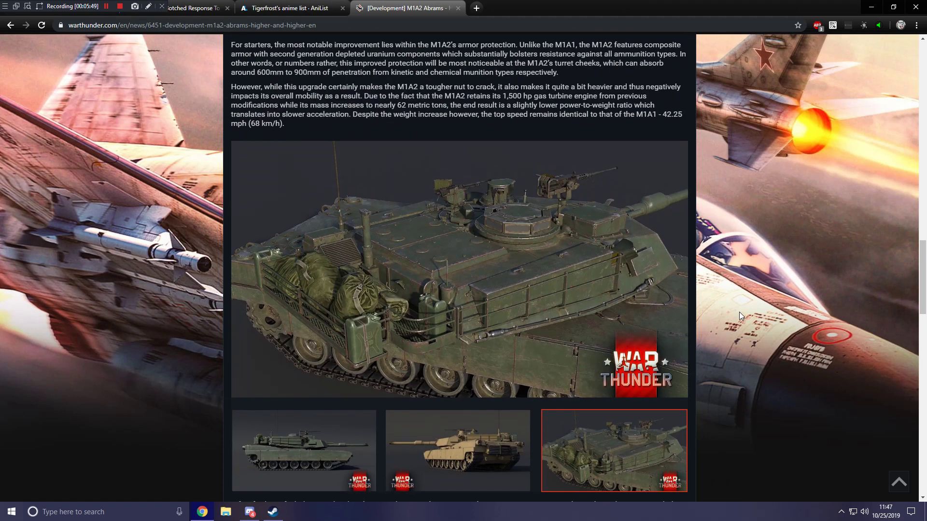
{"action": "scroll", "coordinate": [739, 313], "scroll_direction": "down", "scroll_amount": 3}
{"action": "scroll", "coordinate": [739, 312], "scroll_direction": "down", "scroll_amount": 3}
{"action": "scroll", "coordinate": [740, 312], "scroll_direction": "down", "scroll_amount": 2}
{"action": "scroll", "coordinate": [739, 313], "scroll_direction": "down", "scroll_amount": 2}
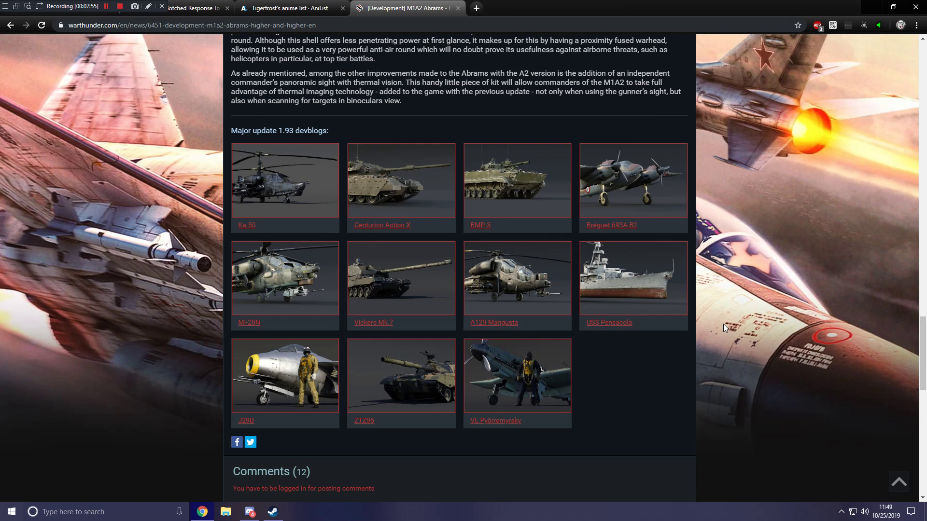
{"action": "scroll", "coordinate": [719, 294], "scroll_direction": "up", "scroll_amount": 10}
{"action": "scroll", "coordinate": [713, 319], "scroll_direction": "up", "scroll_amount": 5}
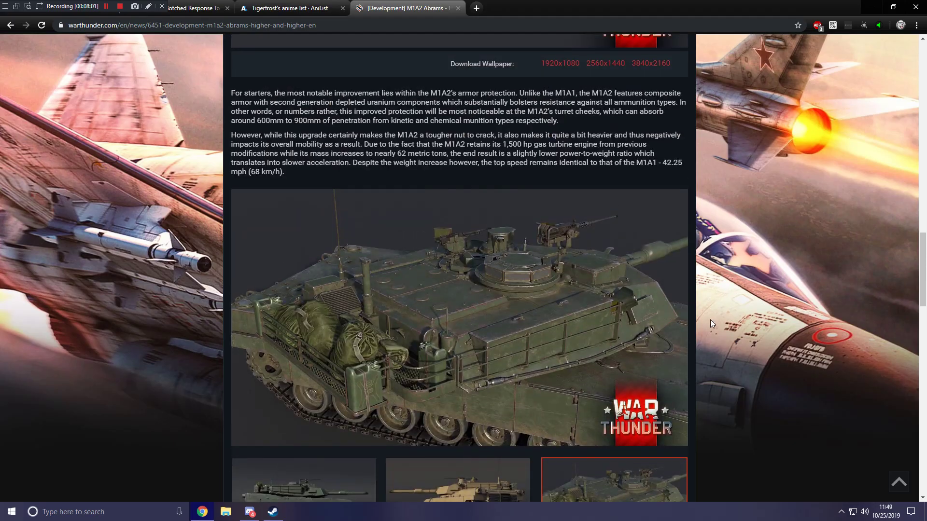
{"action": "scroll", "coordinate": [712, 329], "scroll_direction": "up", "scroll_amount": 5}
{"action": "scroll", "coordinate": [712, 329], "scroll_direction": "up", "scroll_amount": 5}
{"action": "scroll", "coordinate": [711, 329], "scroll_direction": "up", "scroll_amount": 2}
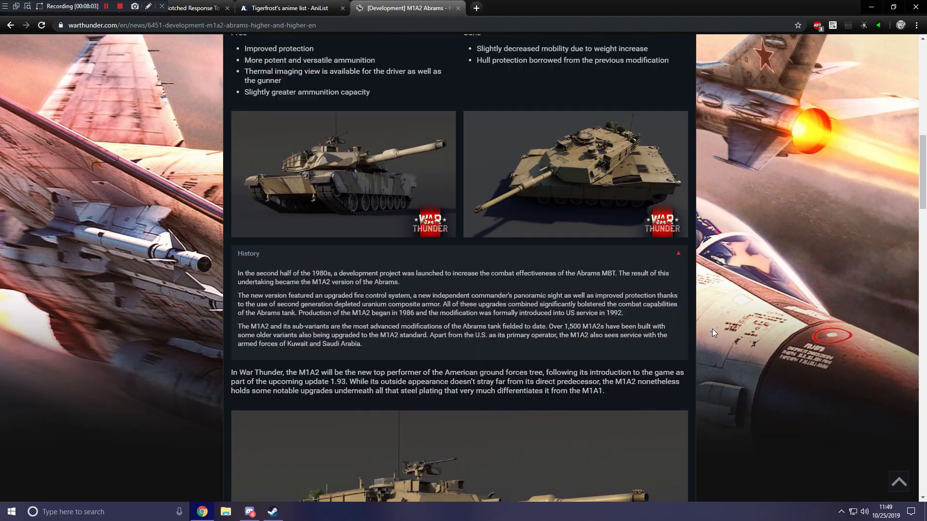